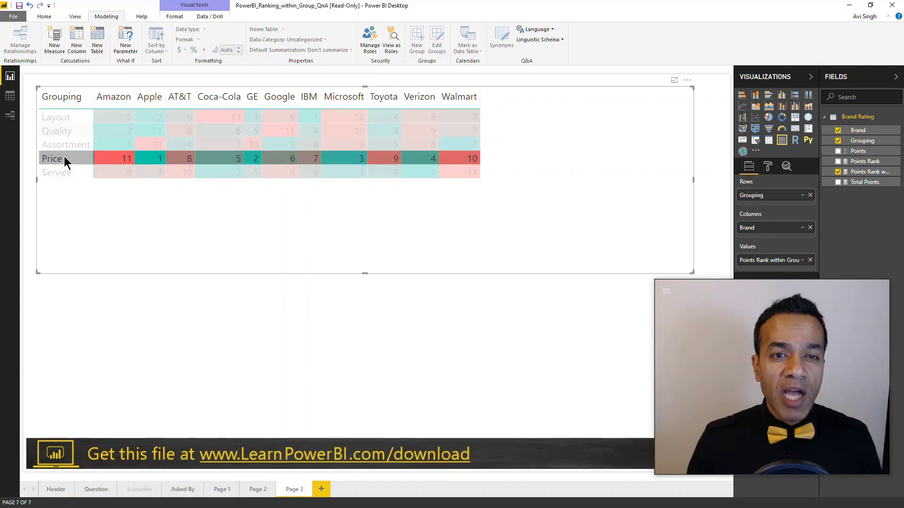
Cross-highlight the Price and Quality rows in Page 3's rank matrix, then clear the highlighting
click(72, 145)
click(78, 135)
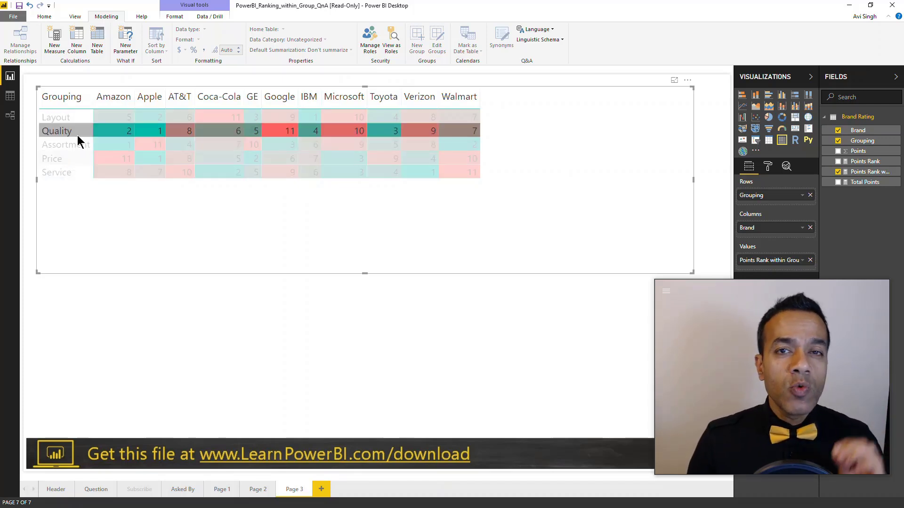
click(501, 258)
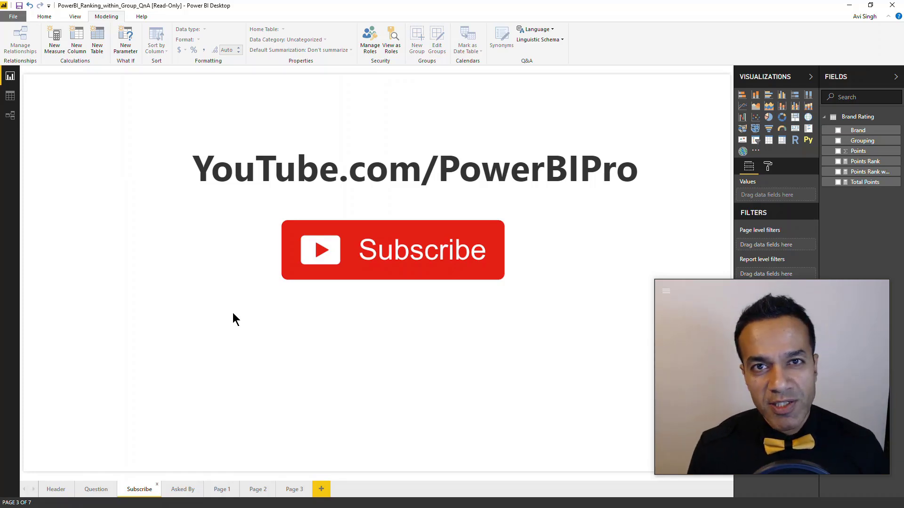
Move from the Asked By page on to the Question page
key(ctrl+Page_Down)
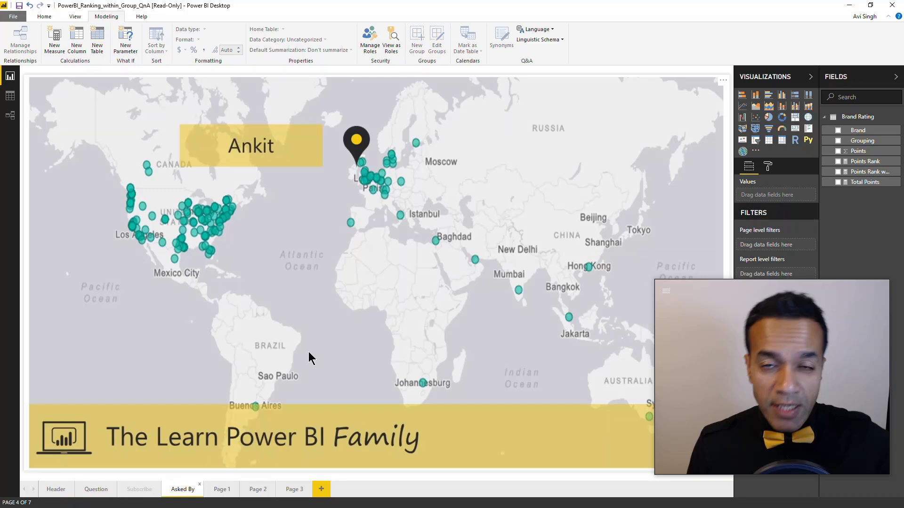
click(86, 494)
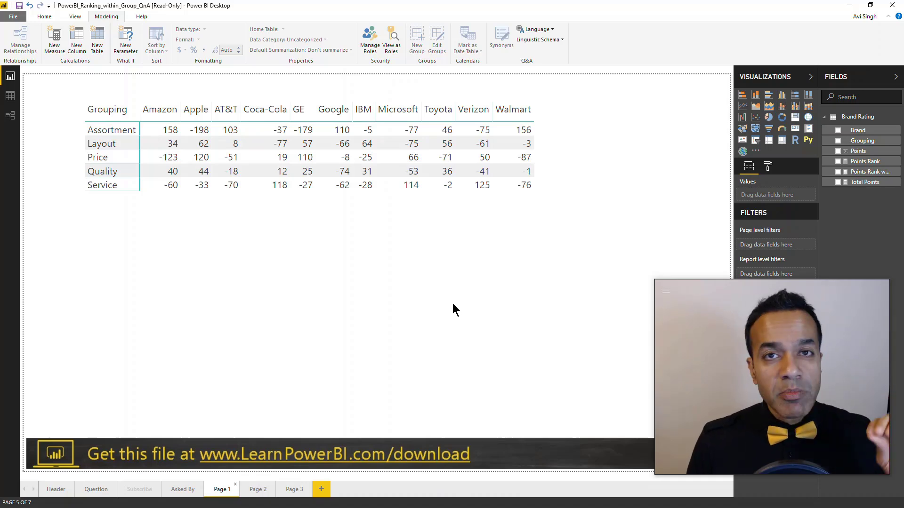
Inspect Brand Rating's rows in Data view, minimize the AdventureWorks window, and return to Report view
click(9, 96)
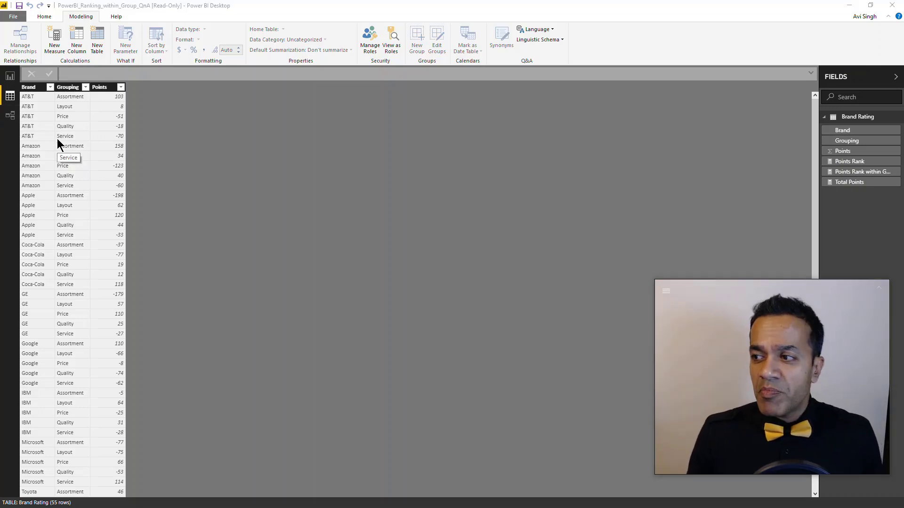
key(alt+Tab)
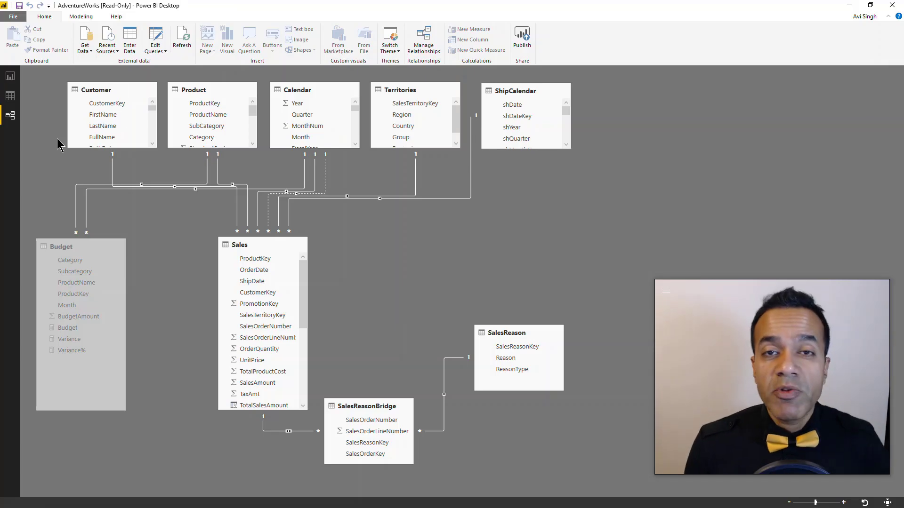
click(858, 7)
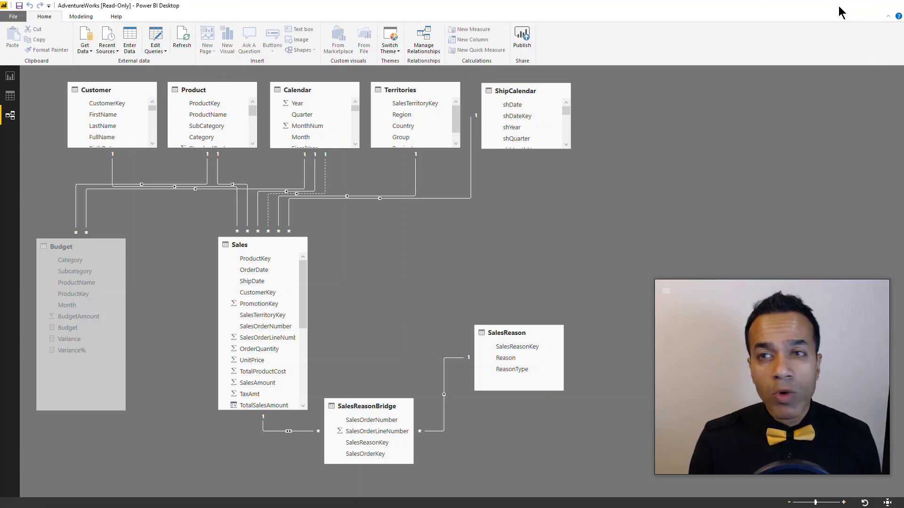
click(10, 76)
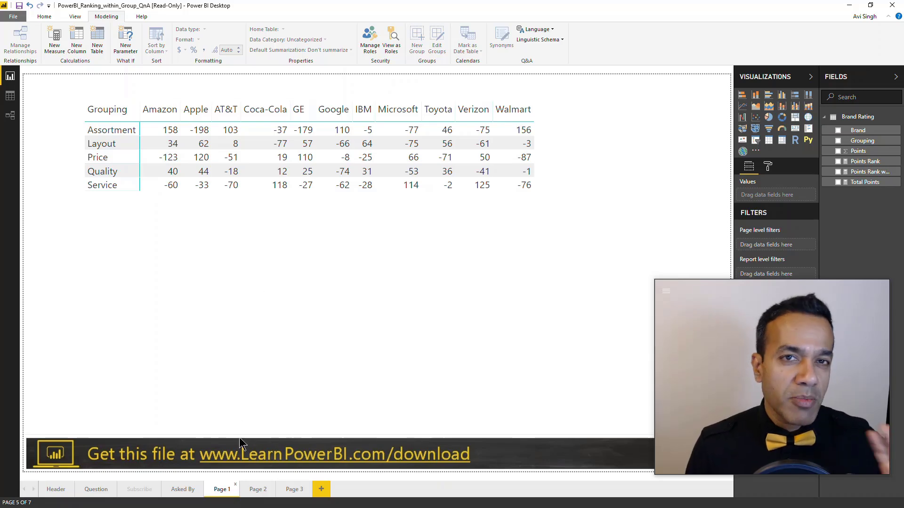
On Page 2, toggle Assortment off and back on in the Grouping slicer, then view the Question page
click(256, 489)
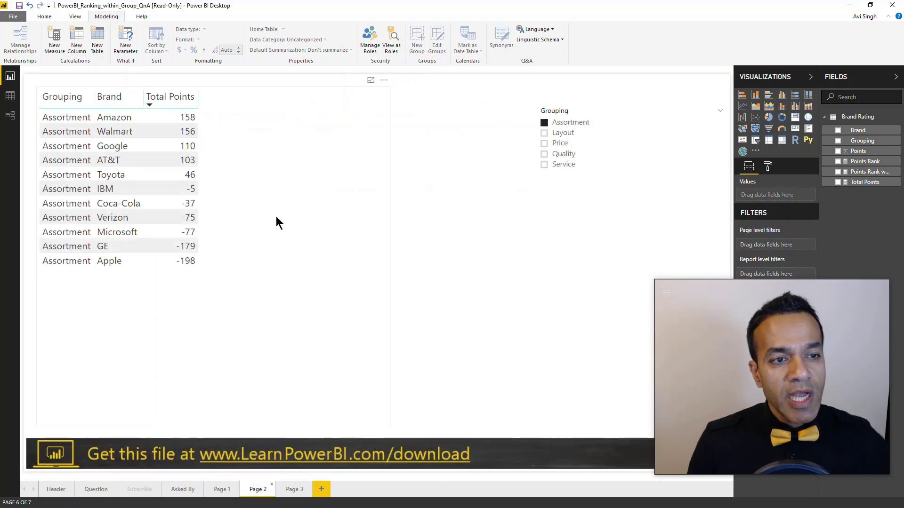
click(573, 124)
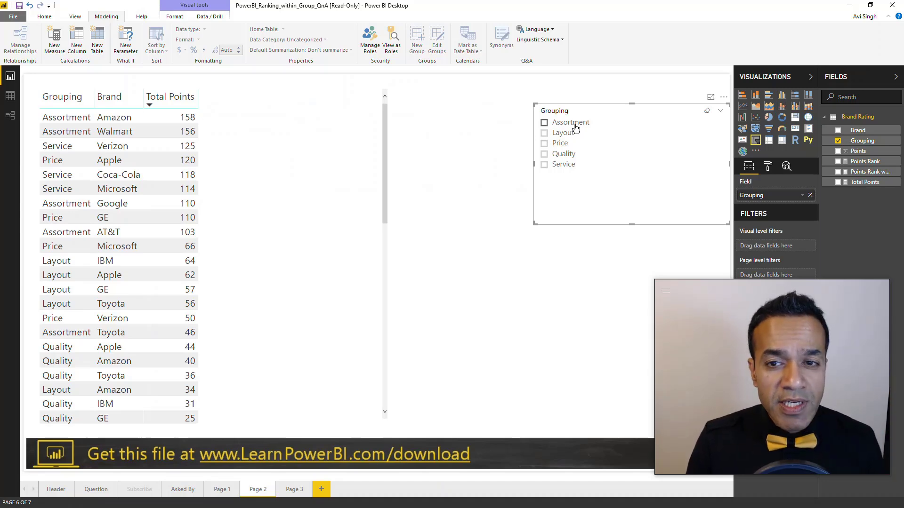
click(575, 127)
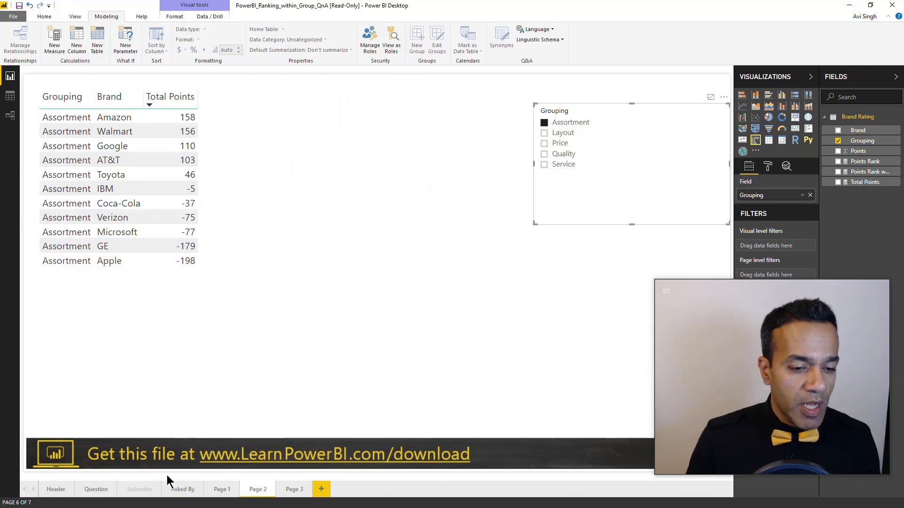
click(93, 494)
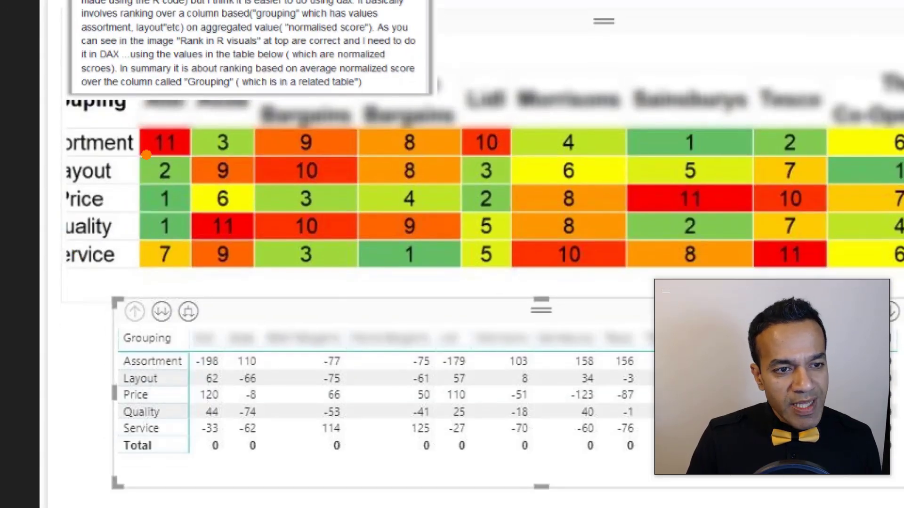
Annotate the example's Assortment row with Sainsburys rank 1 and Tesco rank 2, then return to Page 2
mouse_move(127, 119)
mouse_down()
mouse_move(356, 159)
mouse_move(897, 157)
mouse_up()
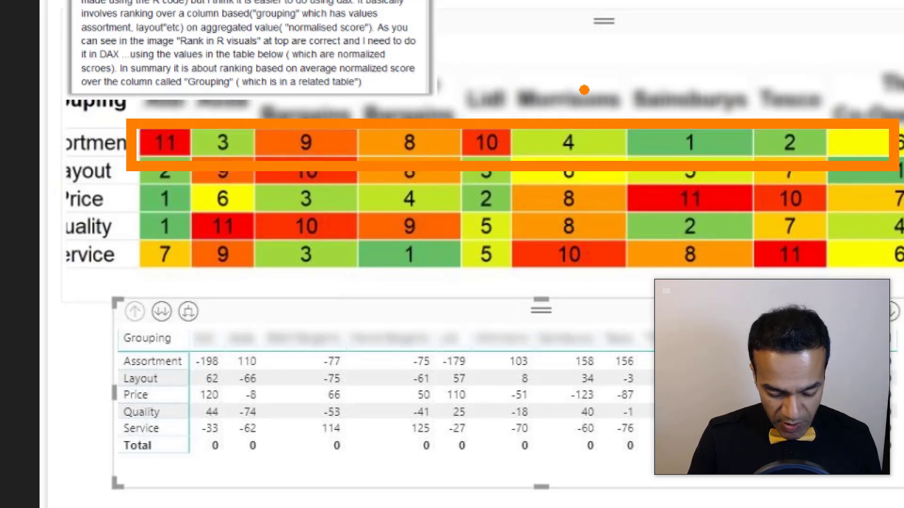
key(b)
drag(686, 118, 707, 9)
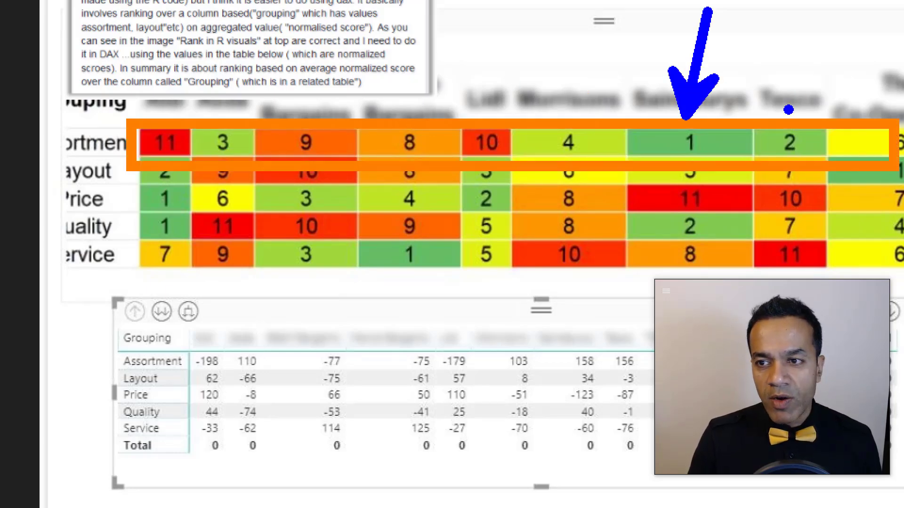
drag(788, 109, 806, 10)
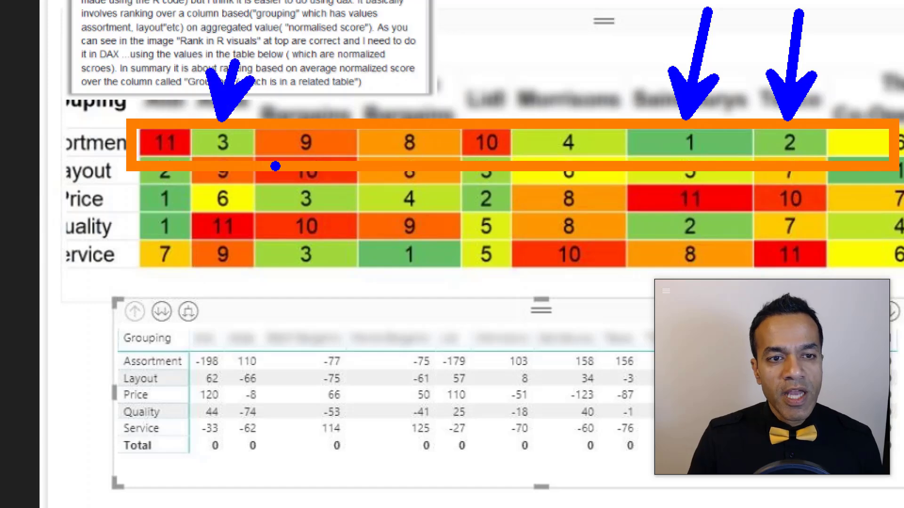
key(Escape)
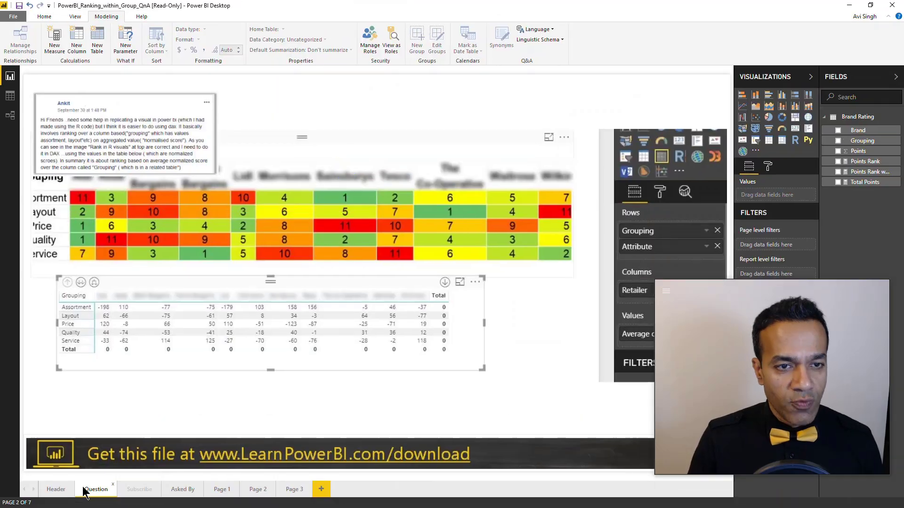
click(219, 490)
click(257, 489)
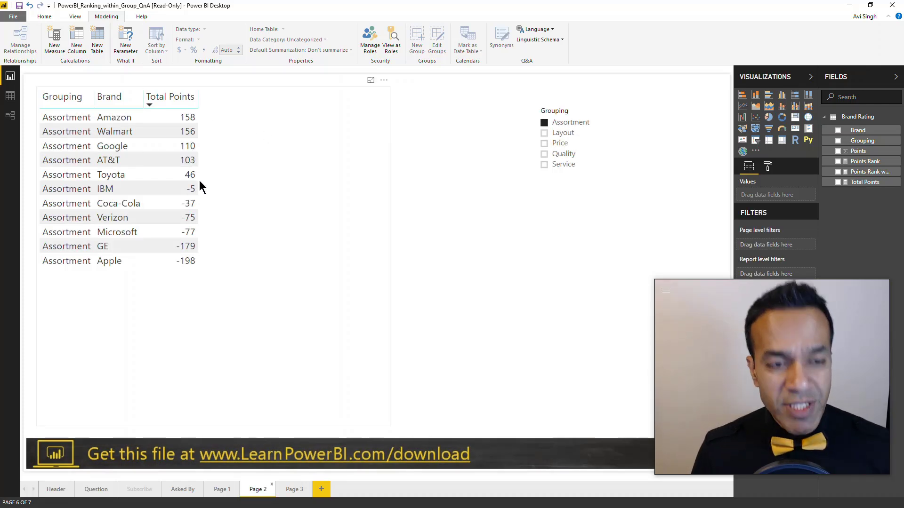
Create a new measure Rank = RANKX('Brand Rating', [Total Points])
click(257, 119)
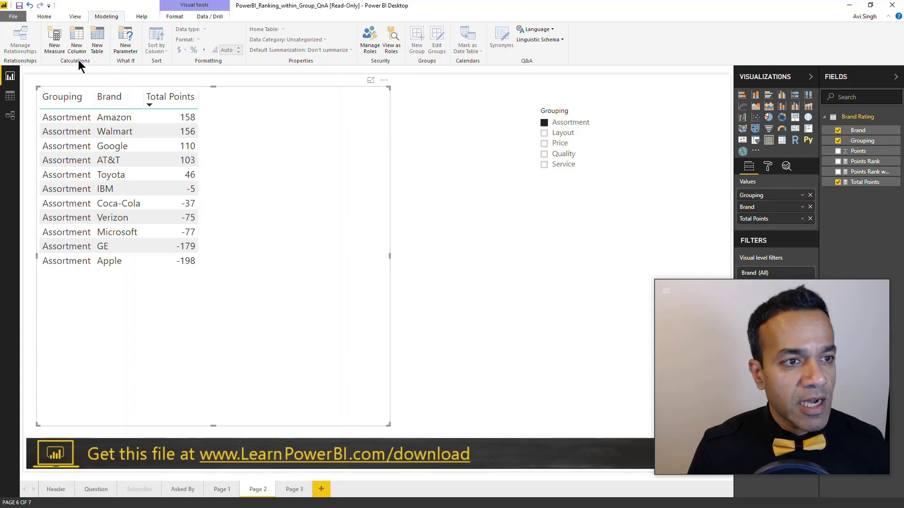
click(64, 50)
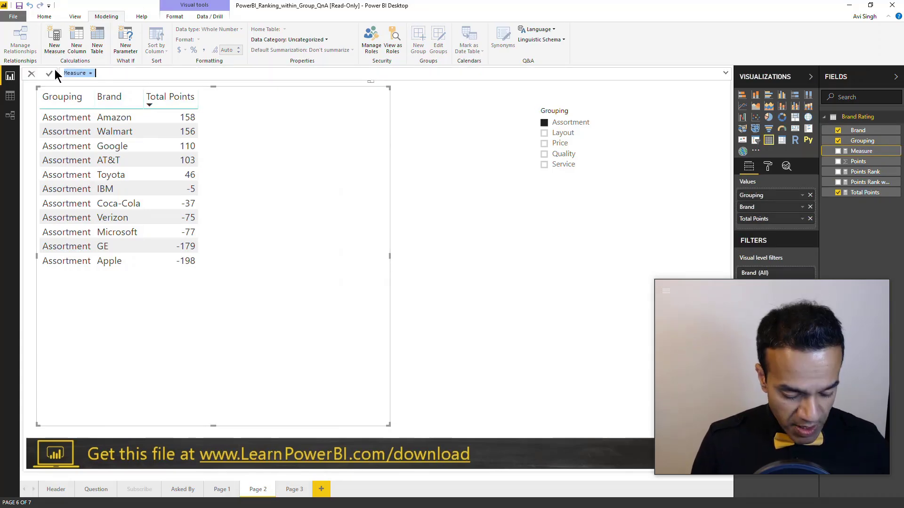
text(Rank)
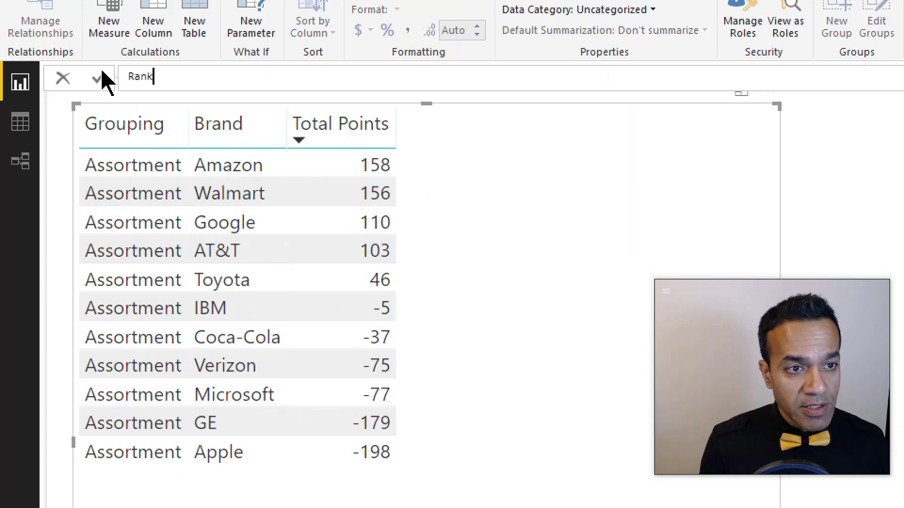
text( = RANKX)
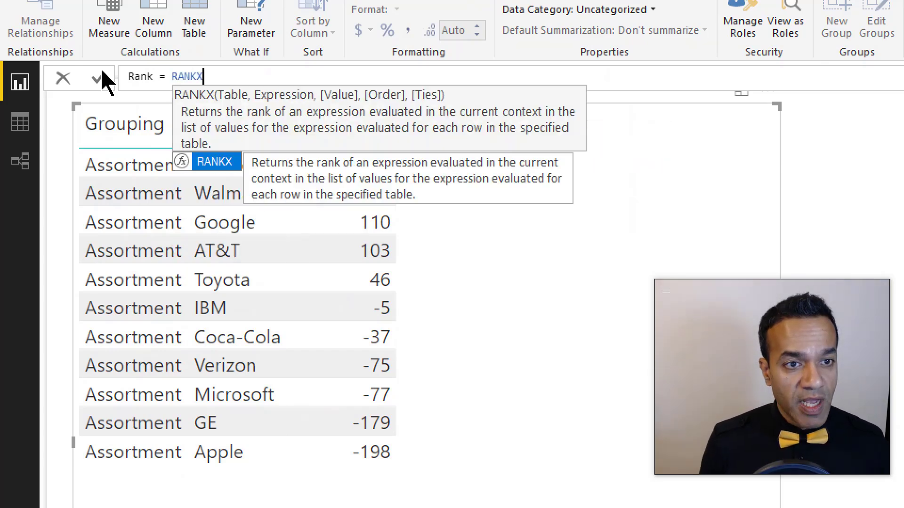
text(('Brand Rating')
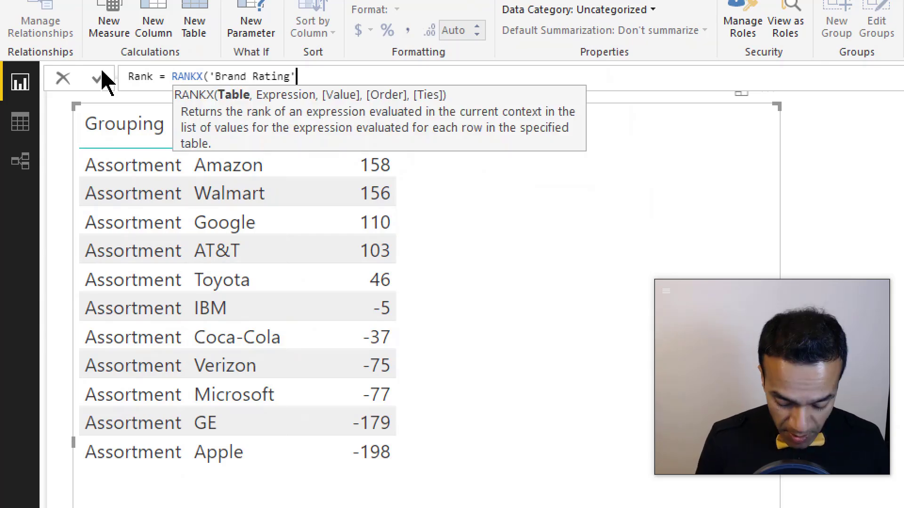
text(, )
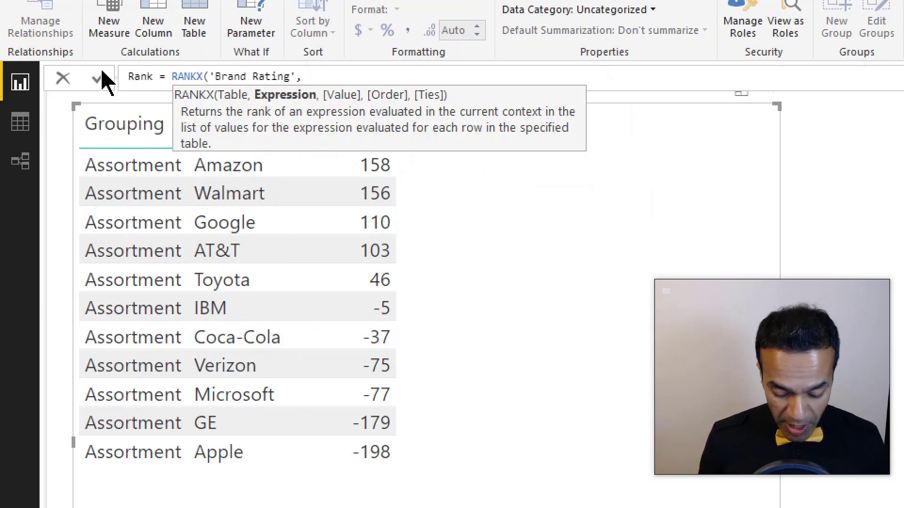
text([Total Points])
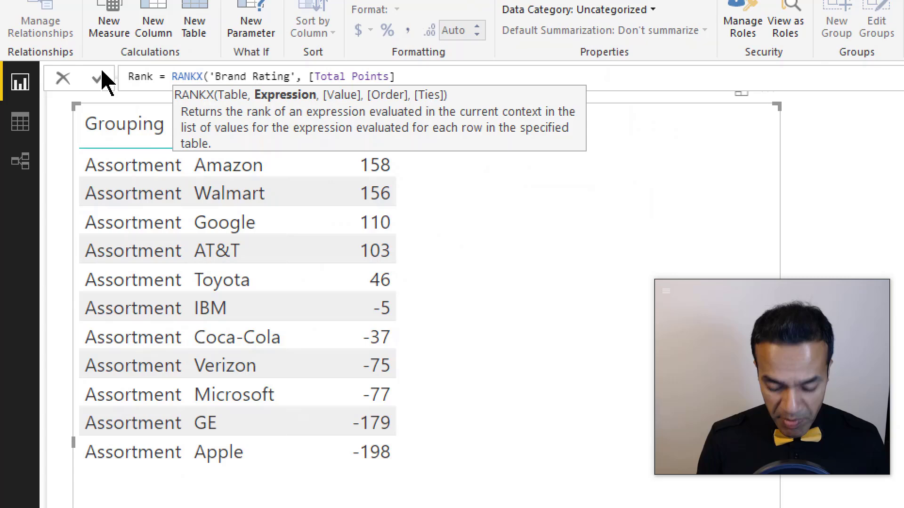
text())
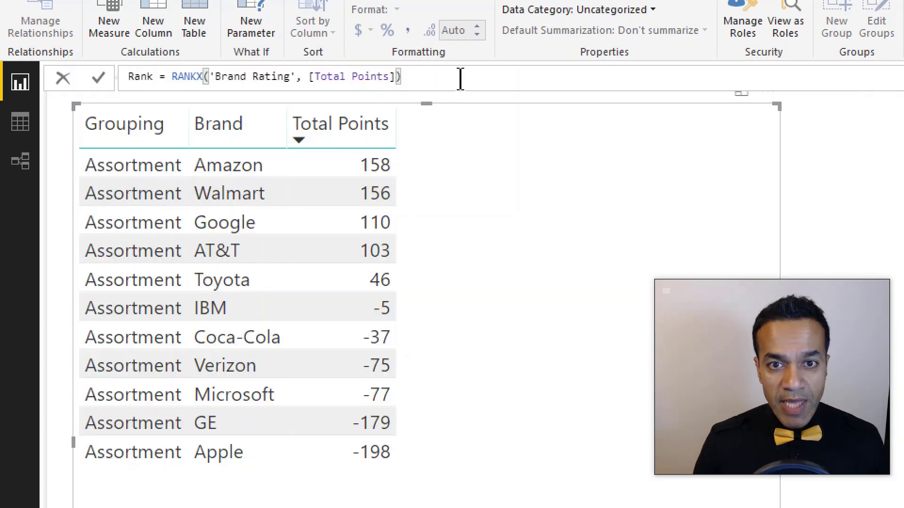
key(Return)
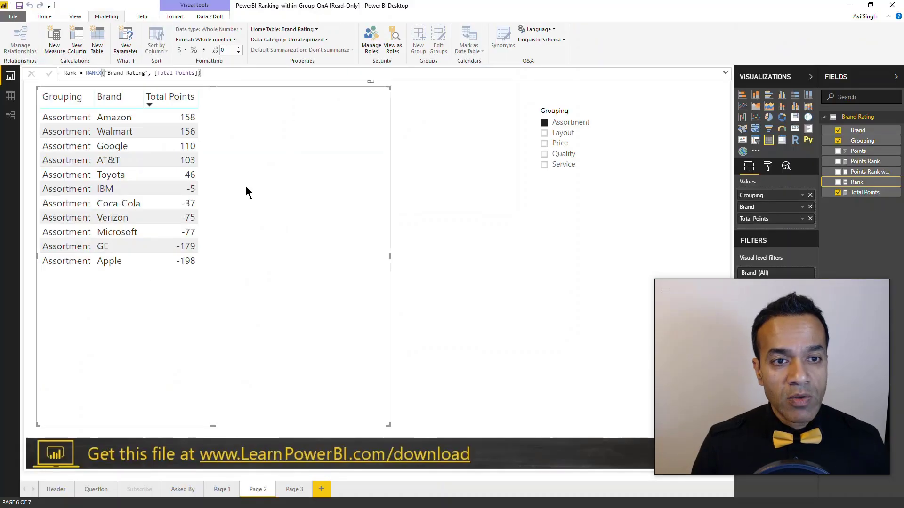
Add the Rank measure to the Page 2 brand table, where every brand shows rank 1
drag(857, 182, 295, 219)
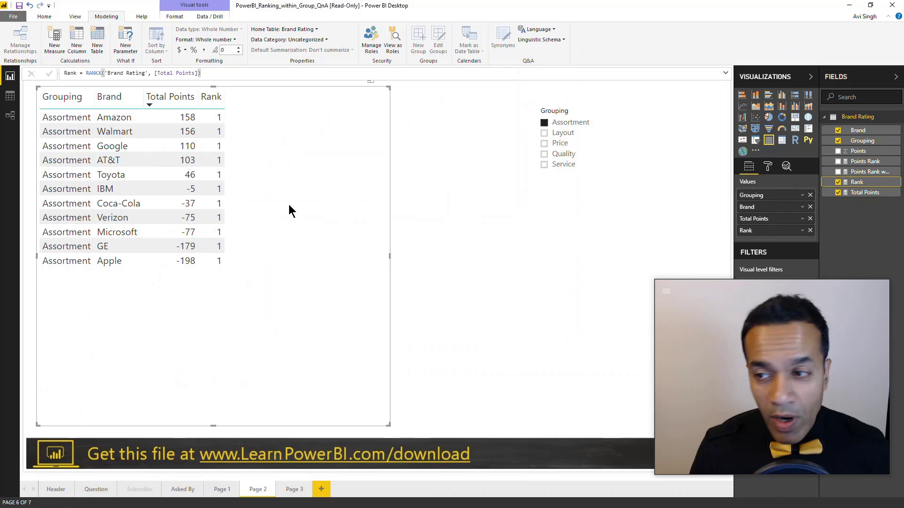
click(120, 132)
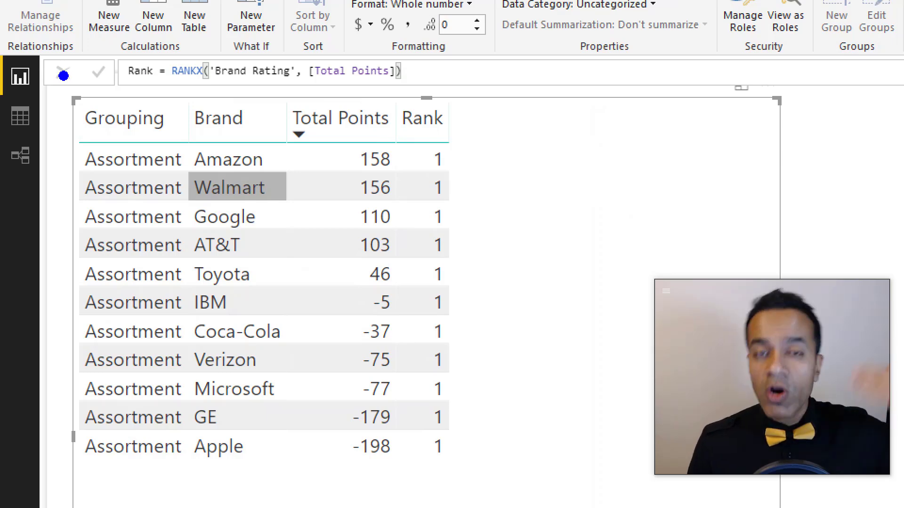
click(64, 75)
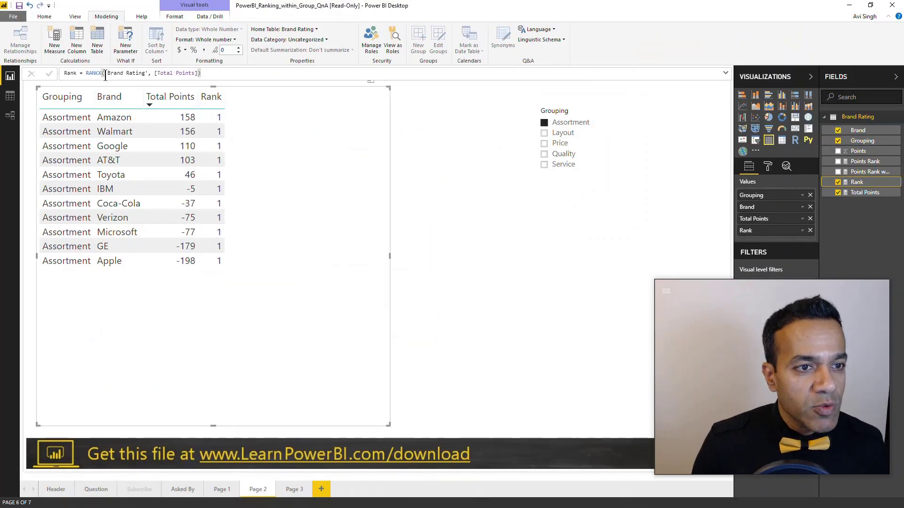
Wrap the RANKX table argument as ALL('Brand Rating') in the Rank formula
click(141, 97)
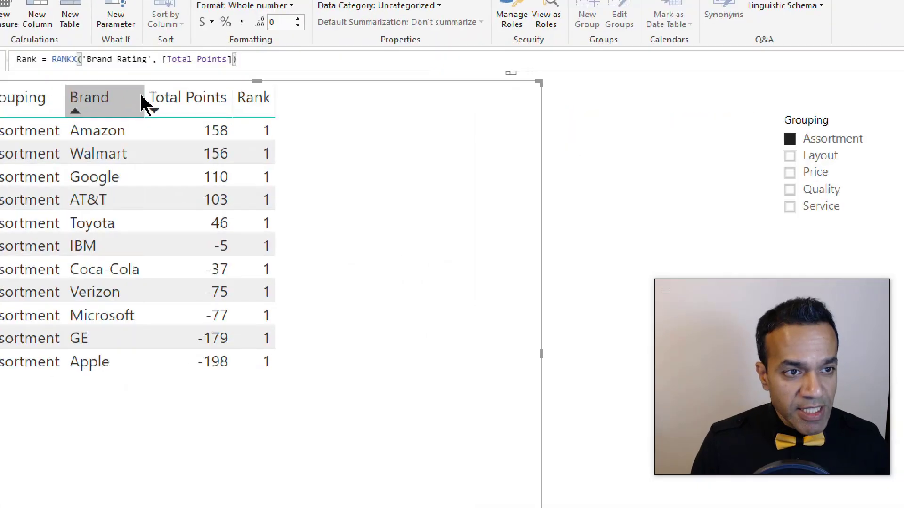
text(ALL()
key(ctrl+Right)
key(ctrl+Right)
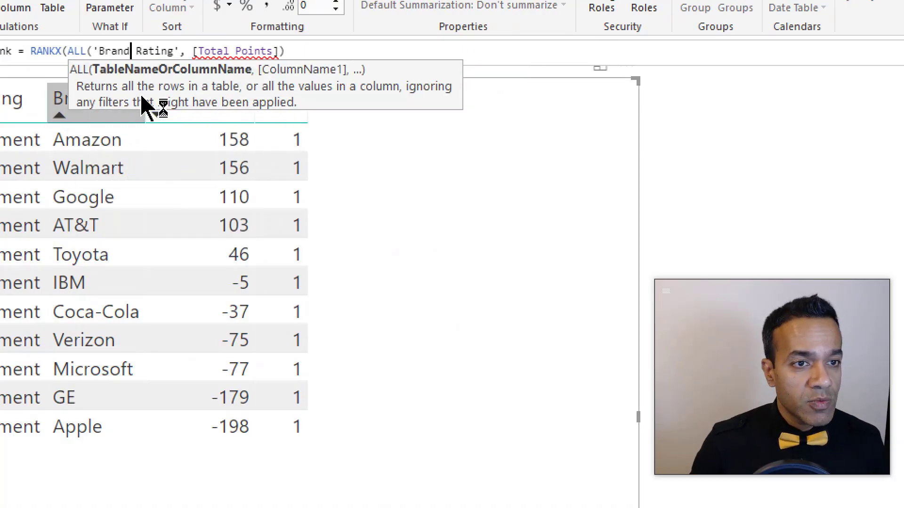
text())
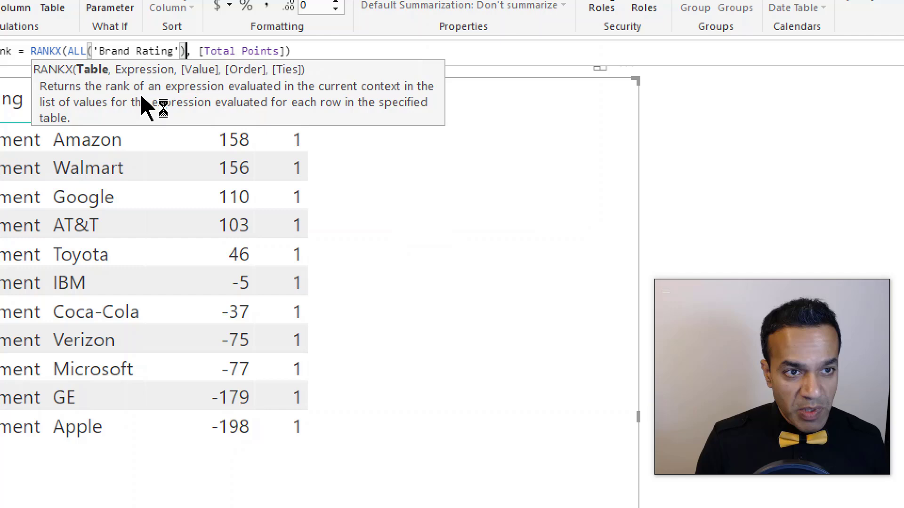
key(End)
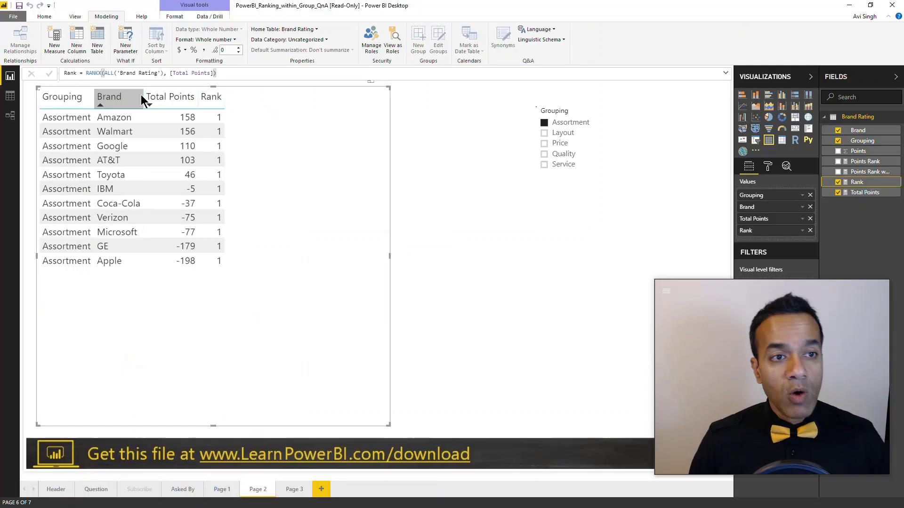
key(Return)
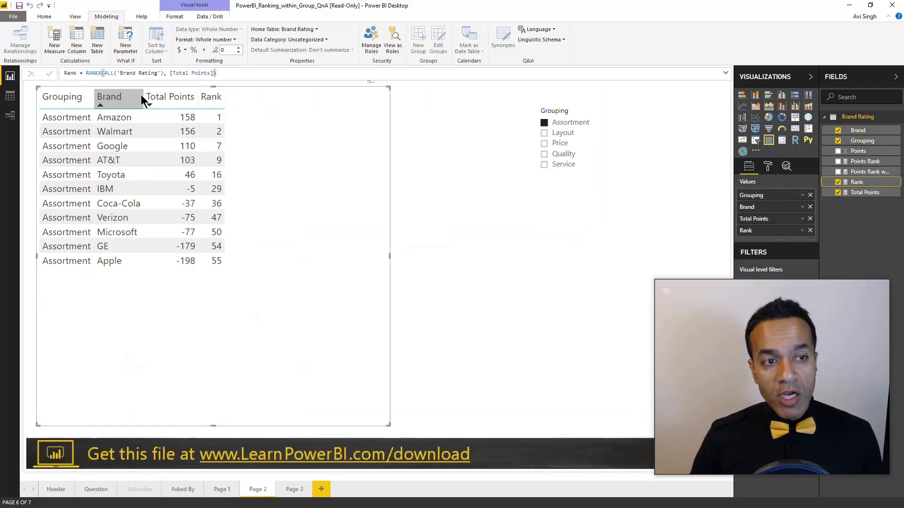
click(10, 95)
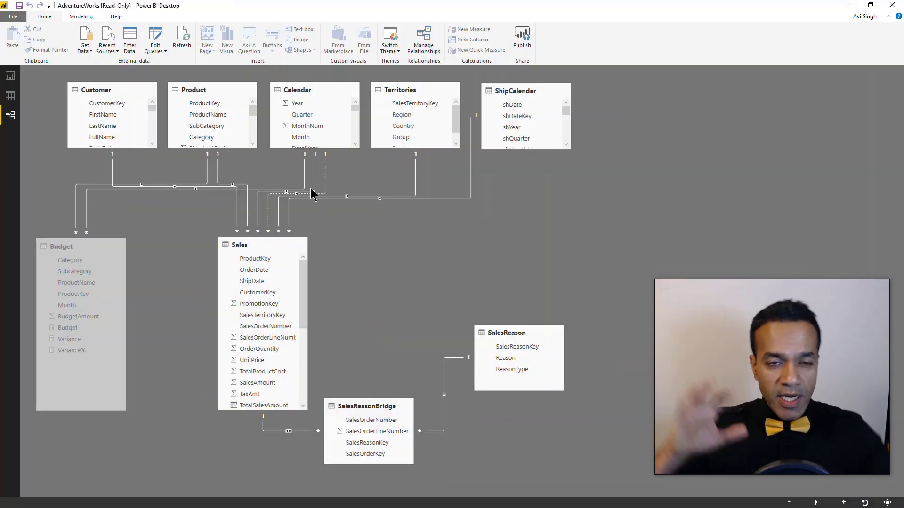
click(257, 245)
click(439, 81)
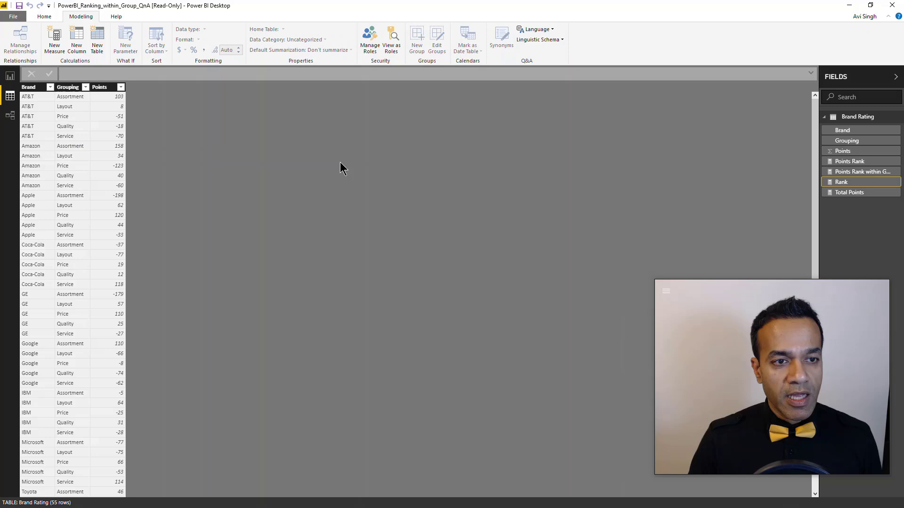
click(9, 78)
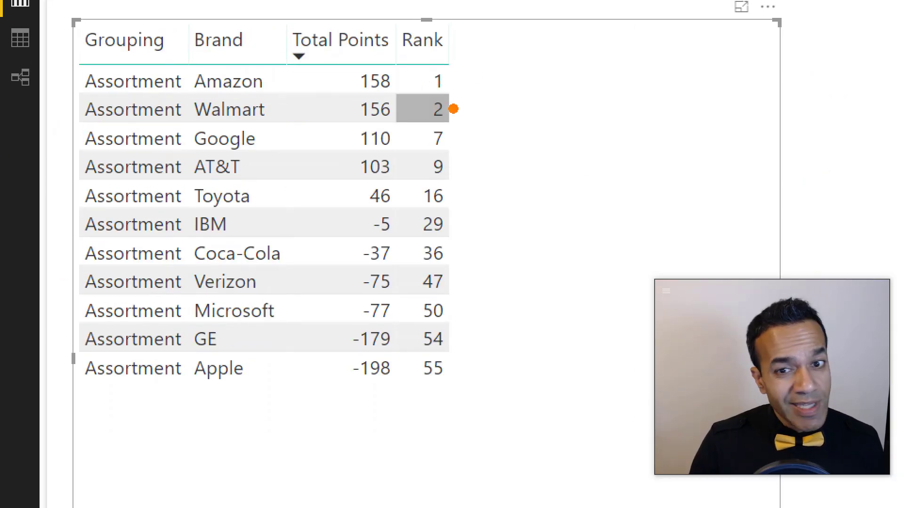
mouse_move(452, 107)
mouse_down()
mouse_move(464, 125)
mouse_move(447, 146)
mouse_up()
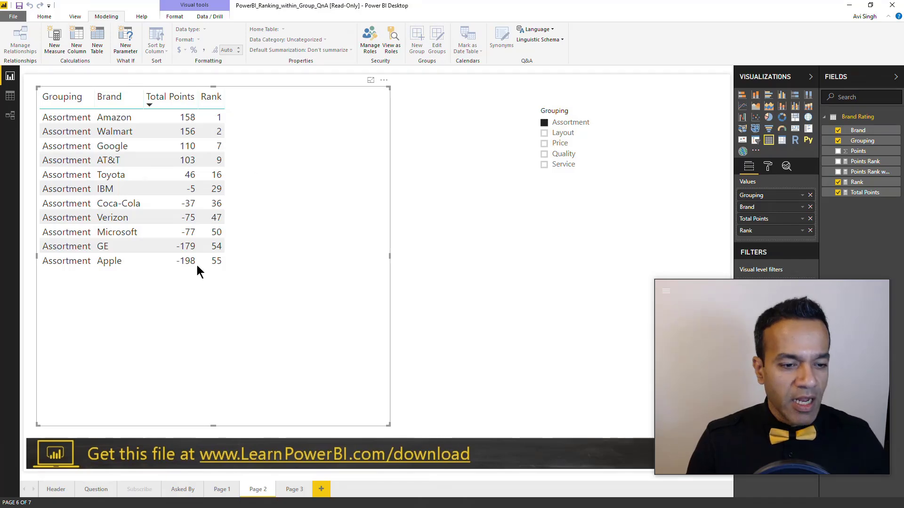
click(94, 490)
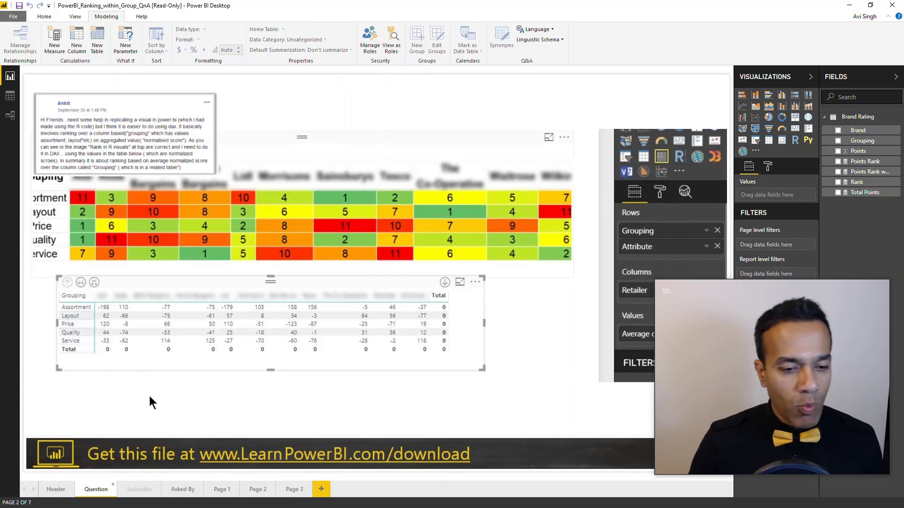
click(257, 489)
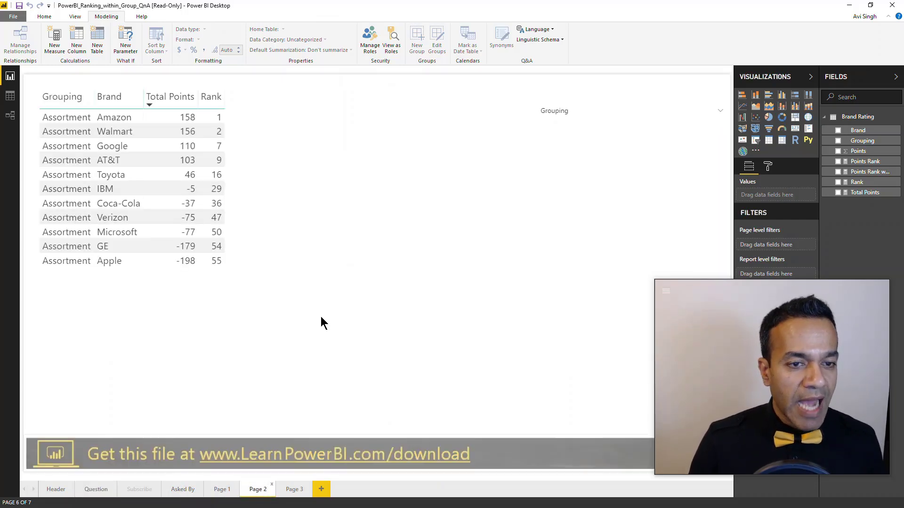
click(294, 151)
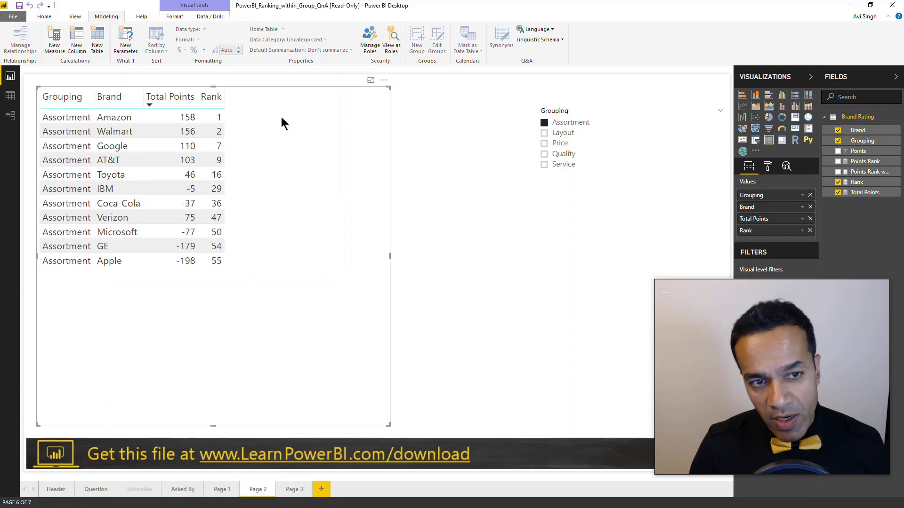
Untick Assortment in the Grouping slicer so all groupings rank together, then select the Rank measure
click(545, 122)
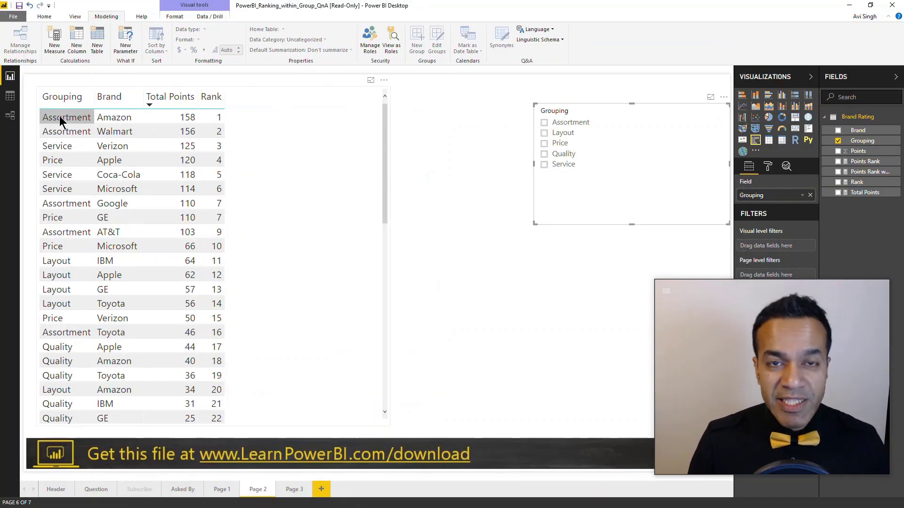
click(863, 182)
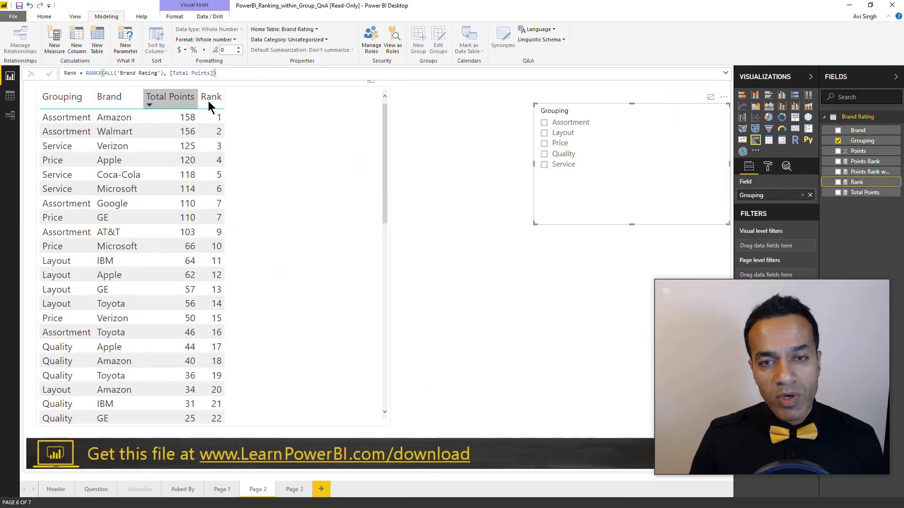
Copy the Rank formula and paste it into a new measure
triple_click(289, 73)
key(ctrl+c)
key(Escape)
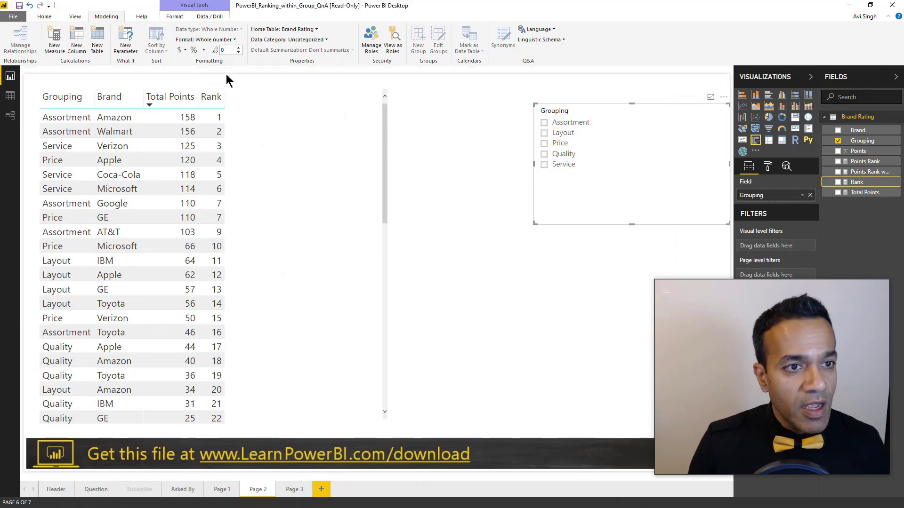
click(56, 48)
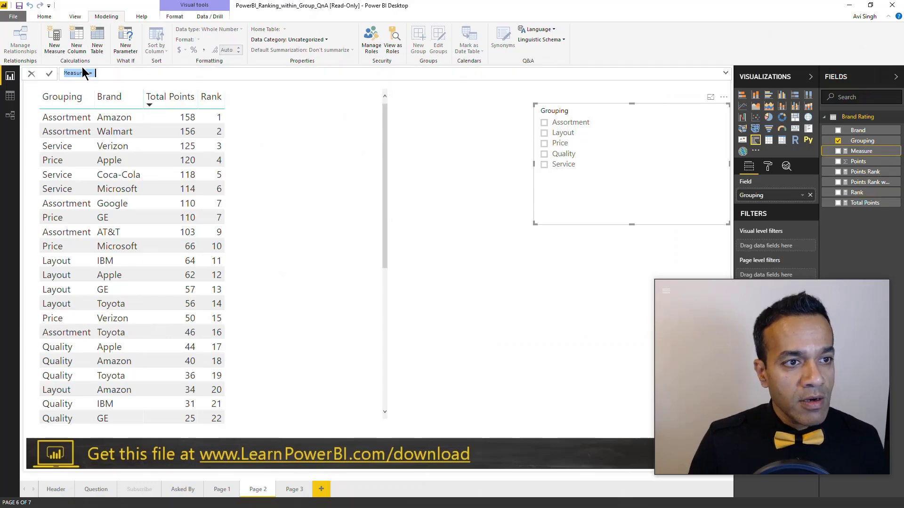
key(ctrl+v)
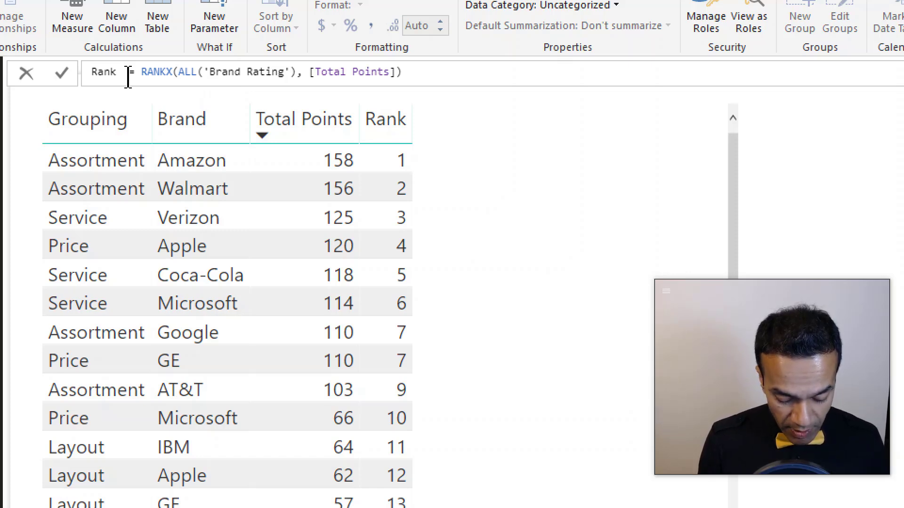
Rename the new measure to 'Rank Brand within Group'
text(Within)
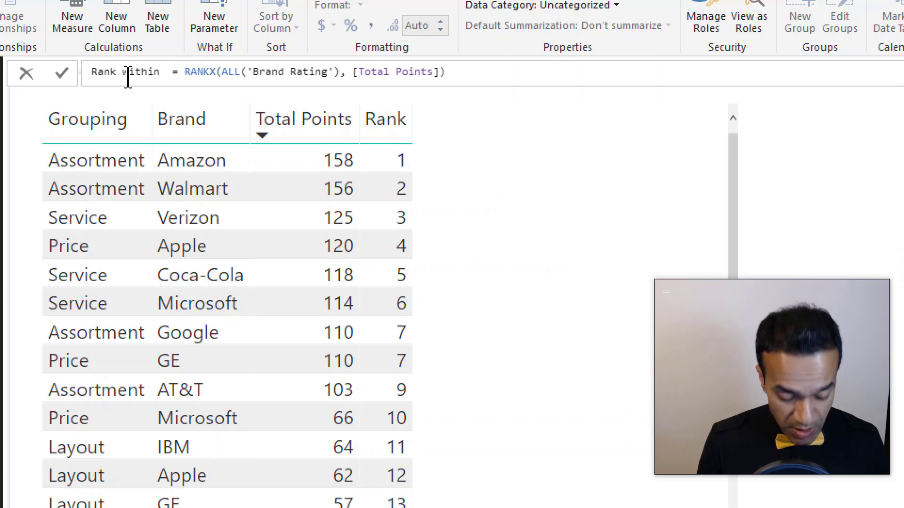
click(127, 75)
text(Brand within)
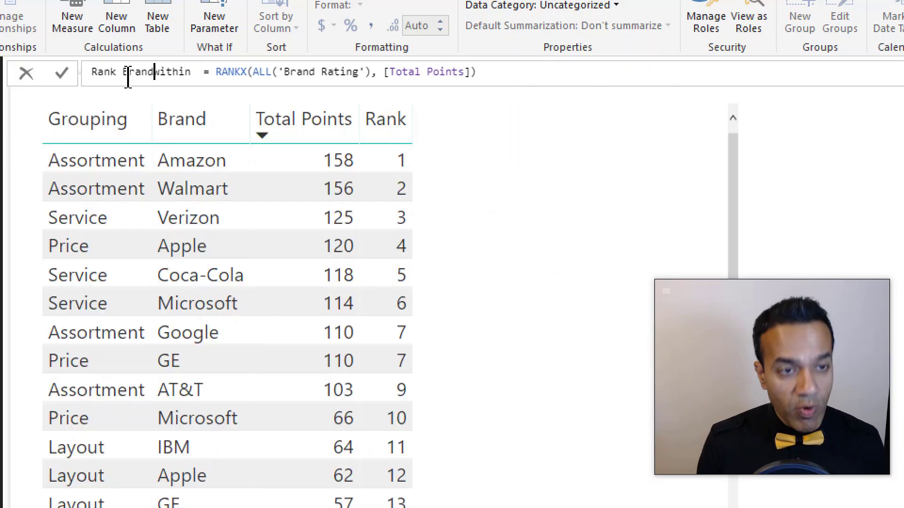
text( Group)
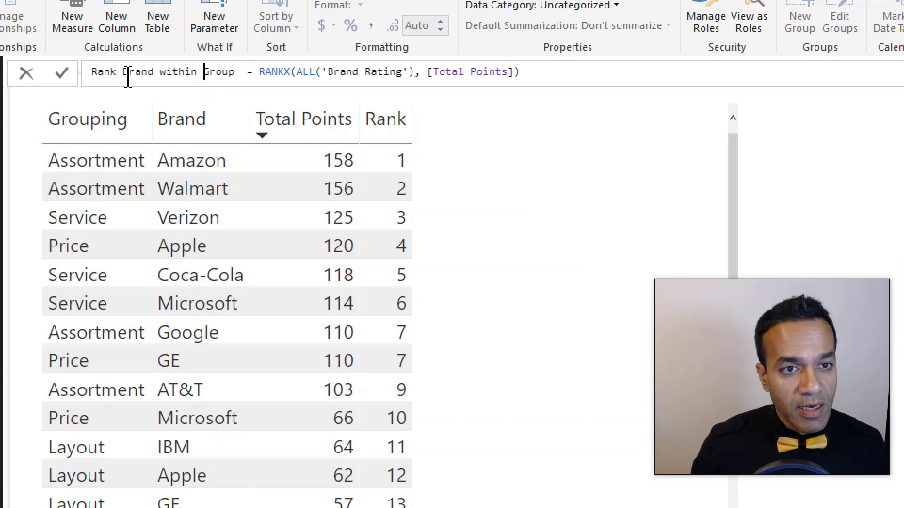
key(Delete)
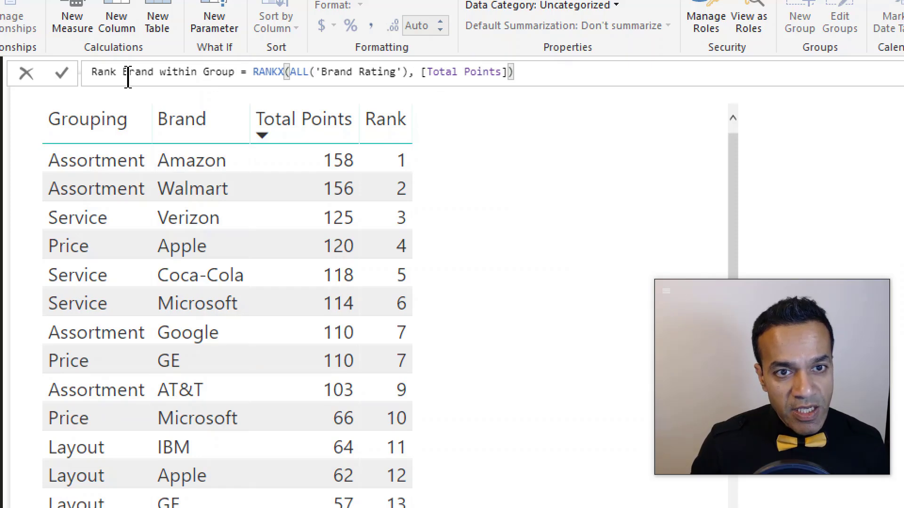
Change the ALL argument to 'Brand Rating'[Brand] in the new measure's formula
key(Right)
key(Right)
key(Right)
key(Right)
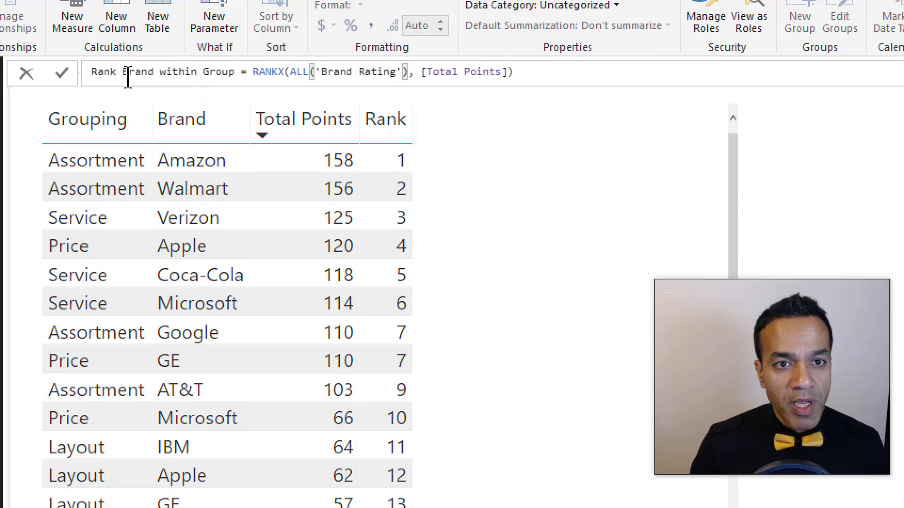
key(ctrl+Right)
key(ctrl+Right)
key(ctrl+Right)
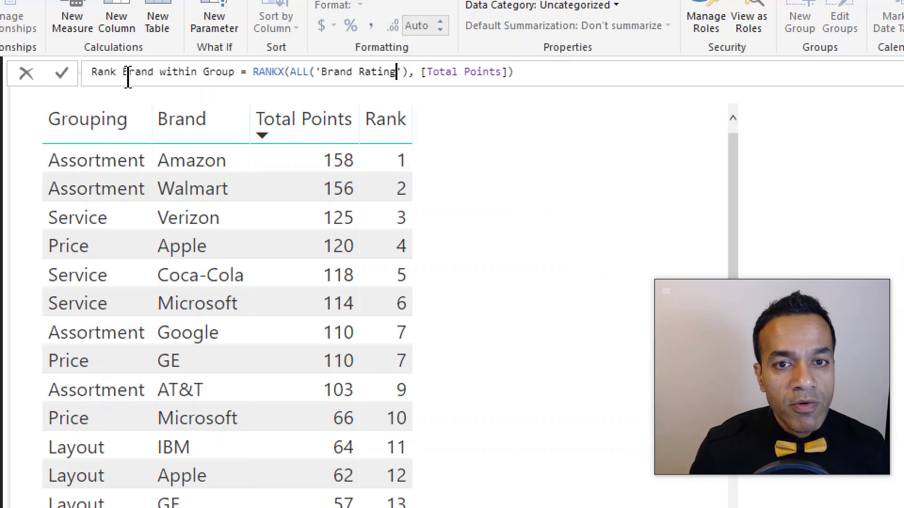
key(ctrl+Left)
key(Left)
key(Left)
key(Left)
key(Left)
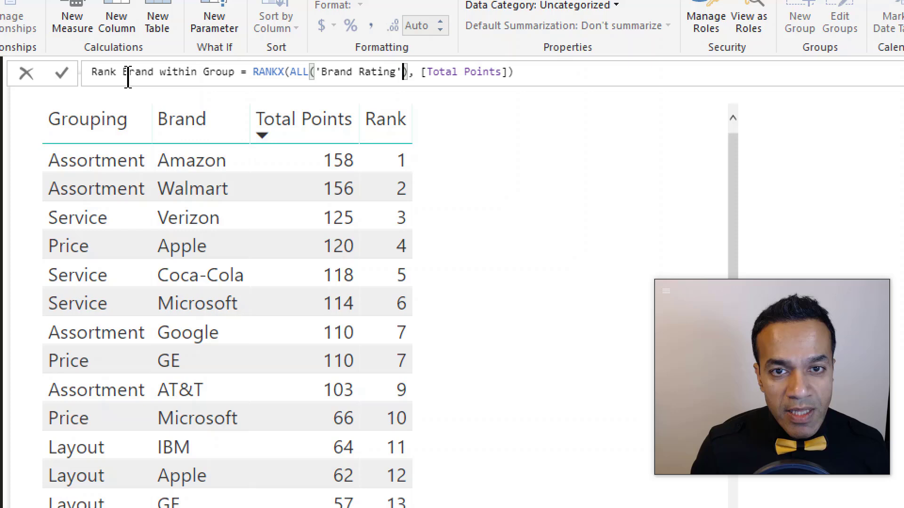
text([Brand])
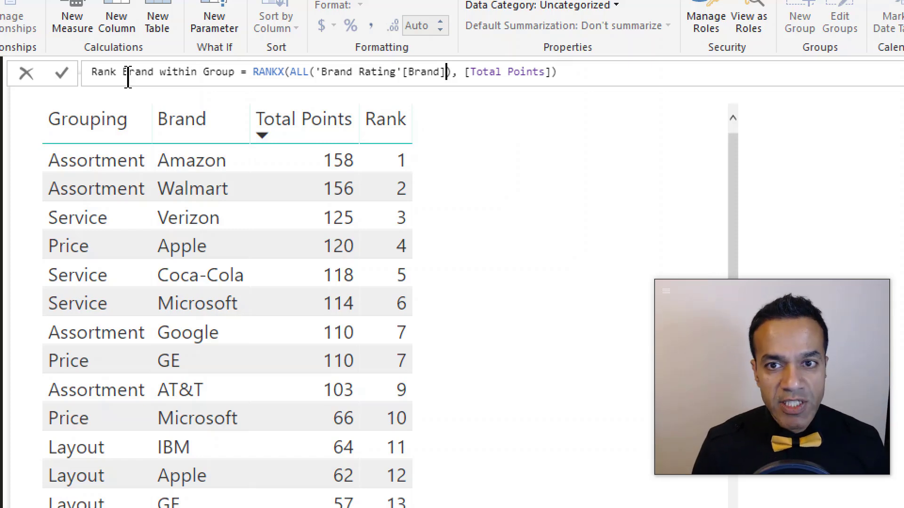
key(End)
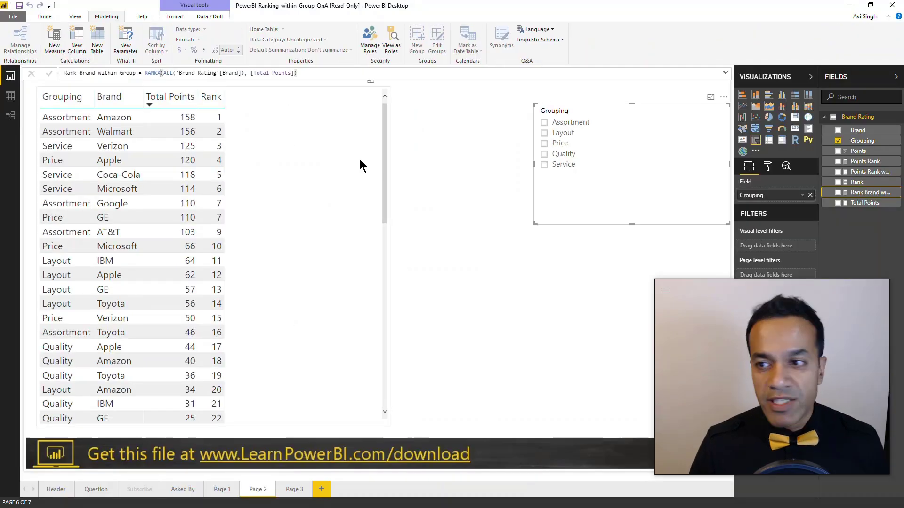
Add the Rank Brand within Group measure to the table and filter it to Assortment
click(359, 162)
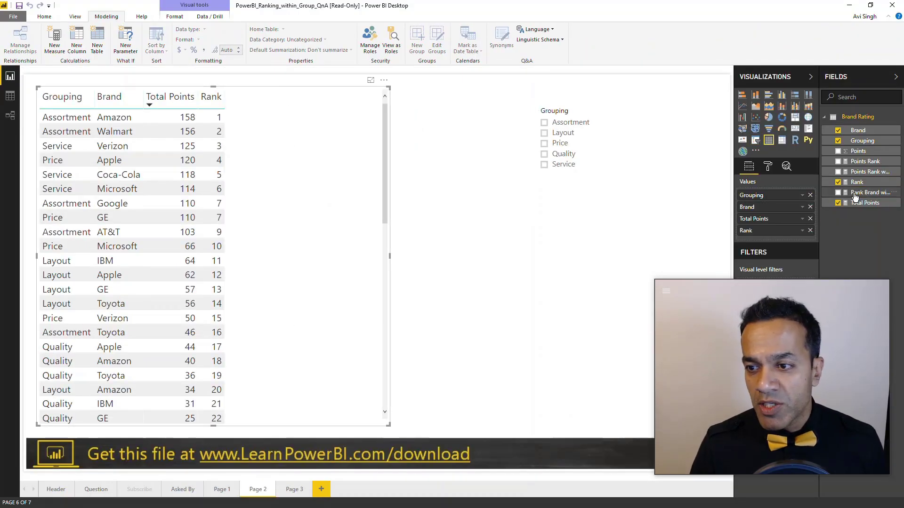
drag(870, 192, 300, 202)
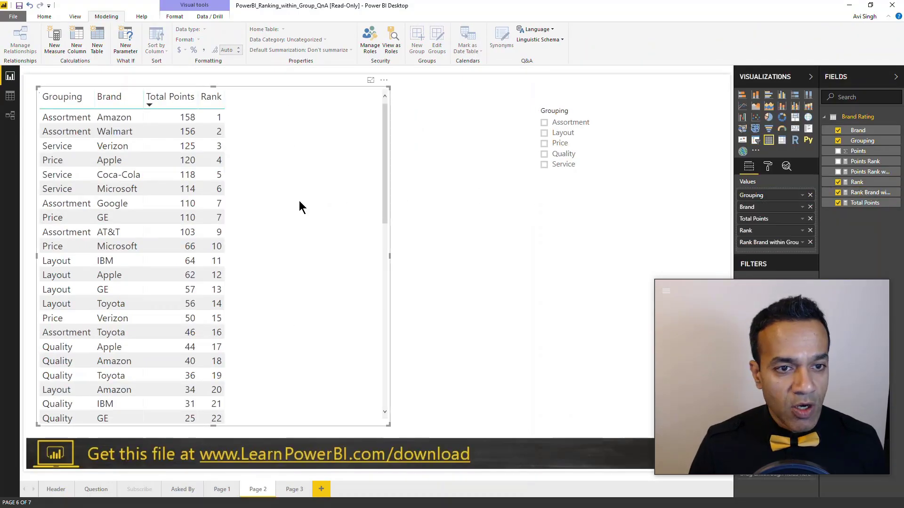
click(574, 124)
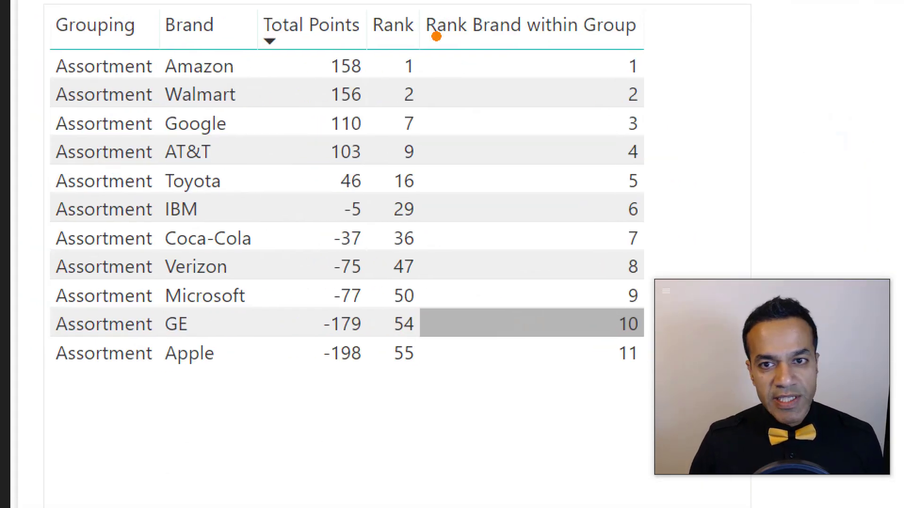
Switch the Grouping filter to Layout, where brands rank 1 to 11 from IBM to Coca-Cola
drag(395, 27, 401, 306)
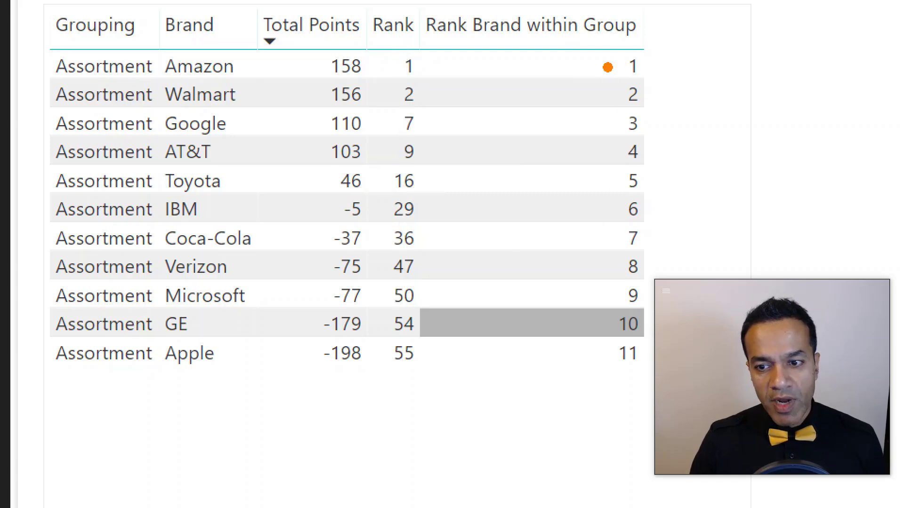
drag(608, 68, 595, 363)
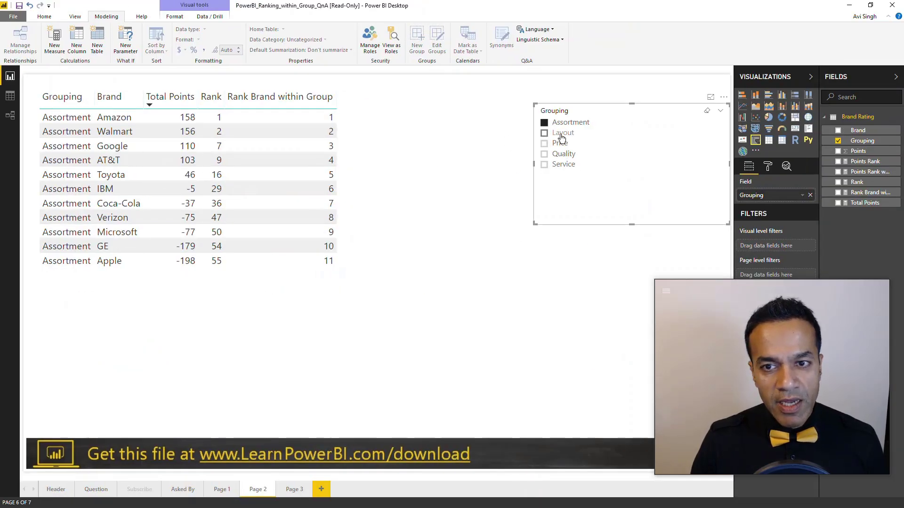
click(544, 133)
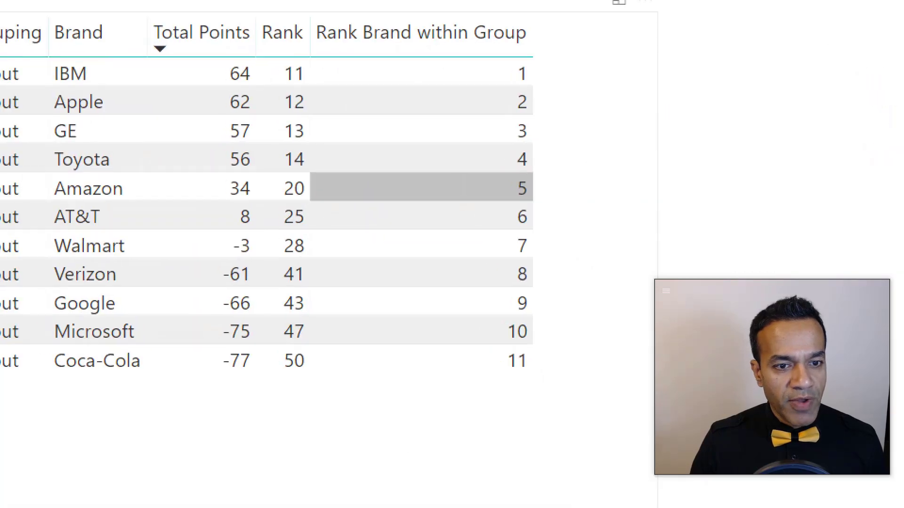
mouse_move(163, 110)
mouse_down()
mouse_move(151, 159)
mouse_move(323, 262)
mouse_move(193, 37)
mouse_up()
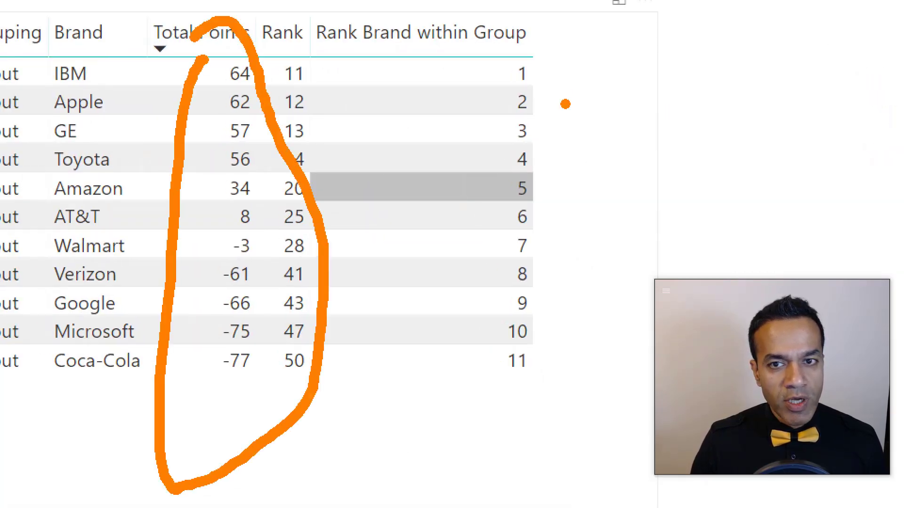
mouse_move(530, 45)
mouse_down()
mouse_move(474, 138)
mouse_move(555, 98)
mouse_move(526, 52)
mouse_up()
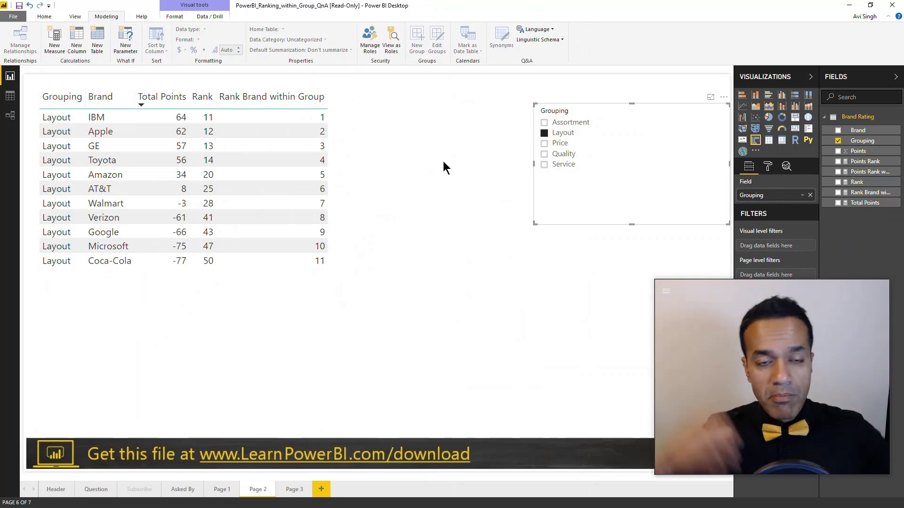
Go to Page 3's colour-coded Points Rank matrix and highlight the Quality and Layout grouping rows
click(295, 489)
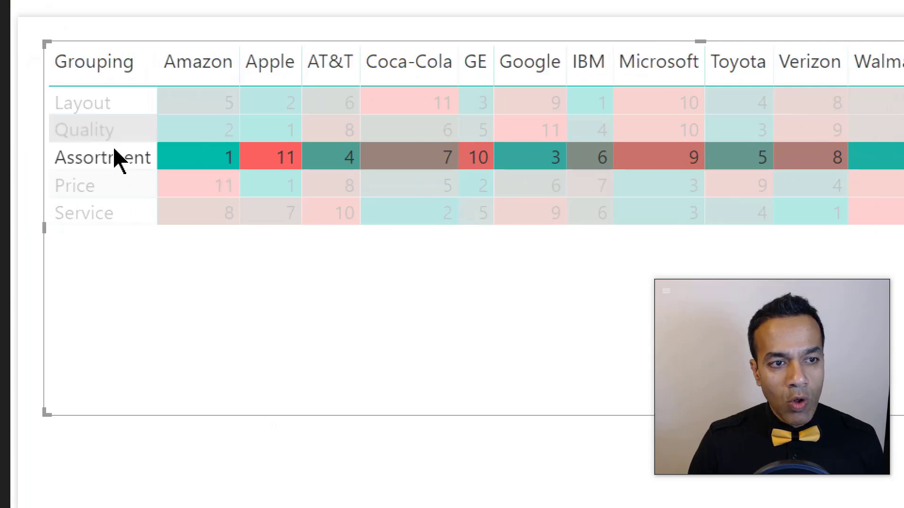
click(118, 136)
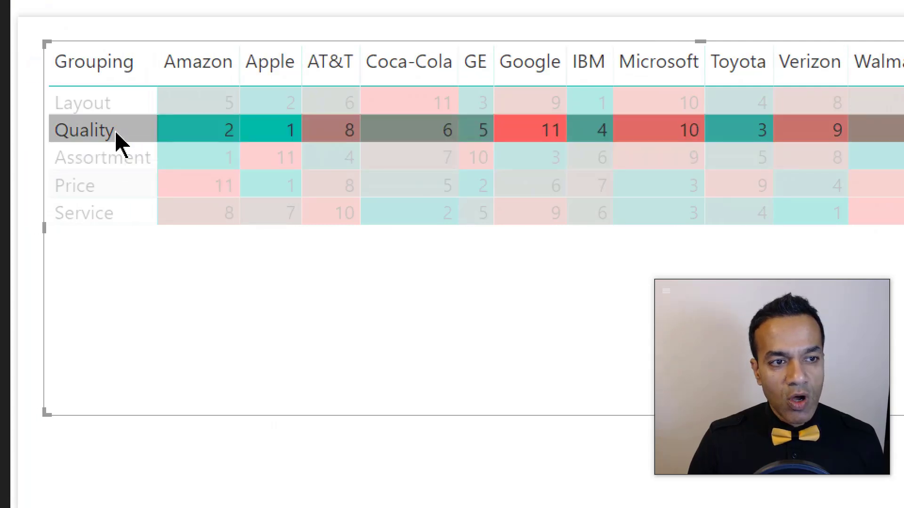
click(118, 106)
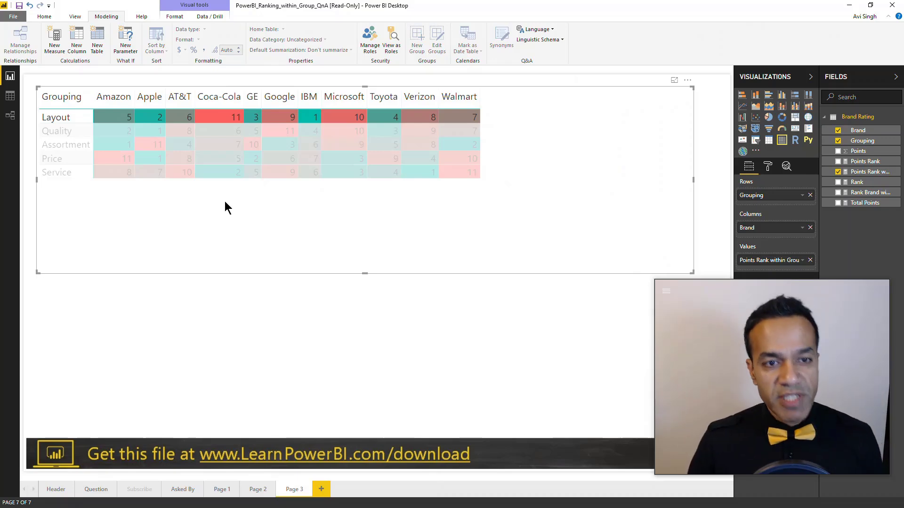
Return to the Question page showing the original forum post
click(96, 490)
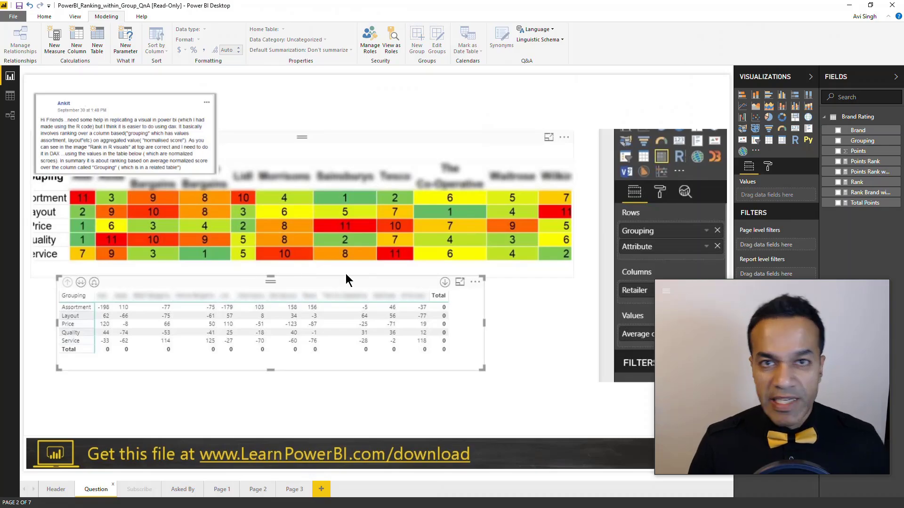